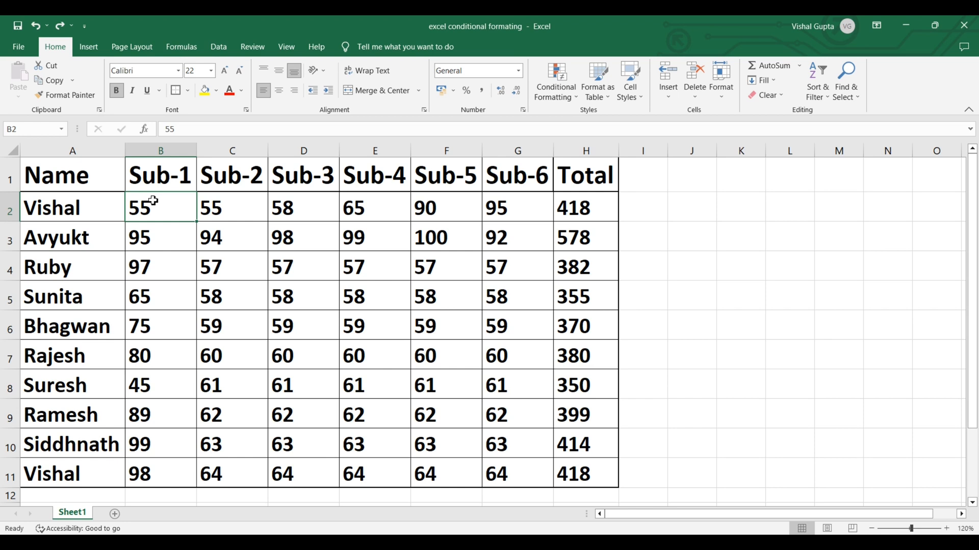
# - Highlight the top 5 Sub-1 marks in B2:B11 with a Top 10 Items rule using Light Red Fill with Dark Red Text
pyautogui.moveTo(154, 212); pyautogui.dragTo(134, 467)
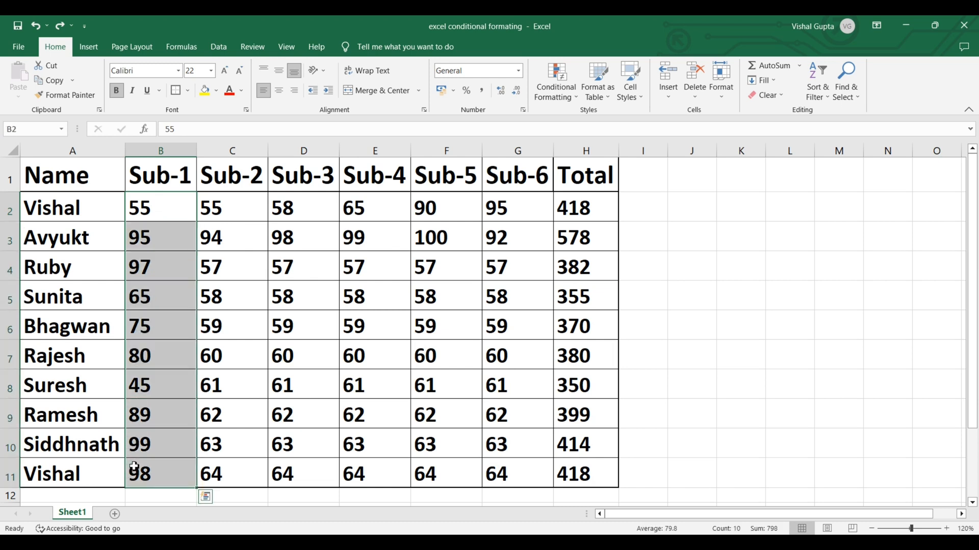
pyautogui.click(570, 99)
pyautogui.moveTo(612, 147)
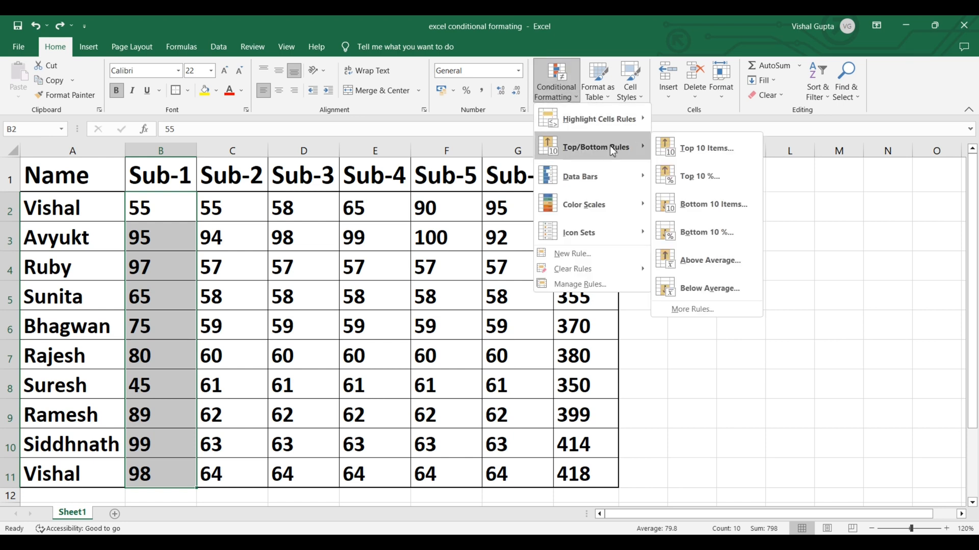
pyautogui.click(700, 146)
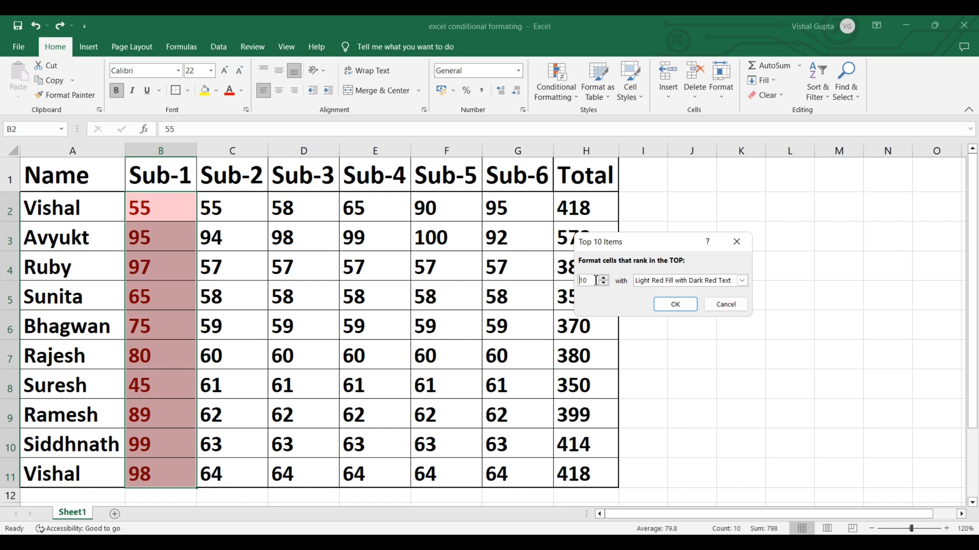
pyautogui.press('BackSpace')
pyautogui.press('BackSpace')
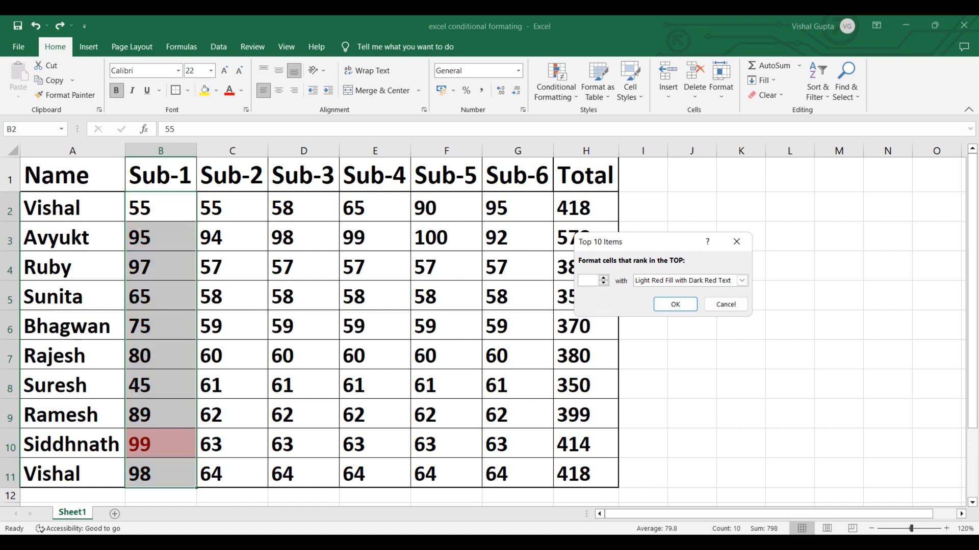
pyautogui.write('2')
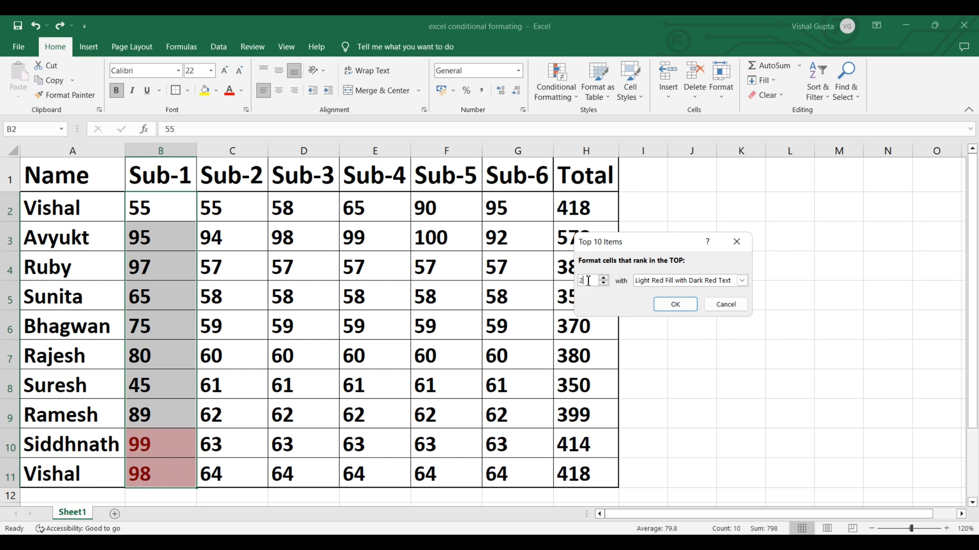
pyautogui.press('BackSpace')
pyautogui.write('5')
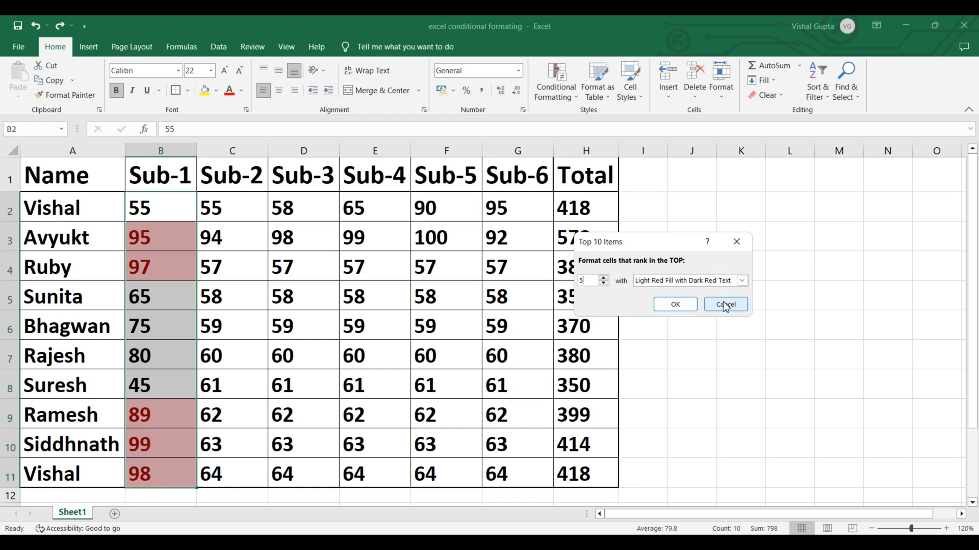
pyautogui.click(681, 307)
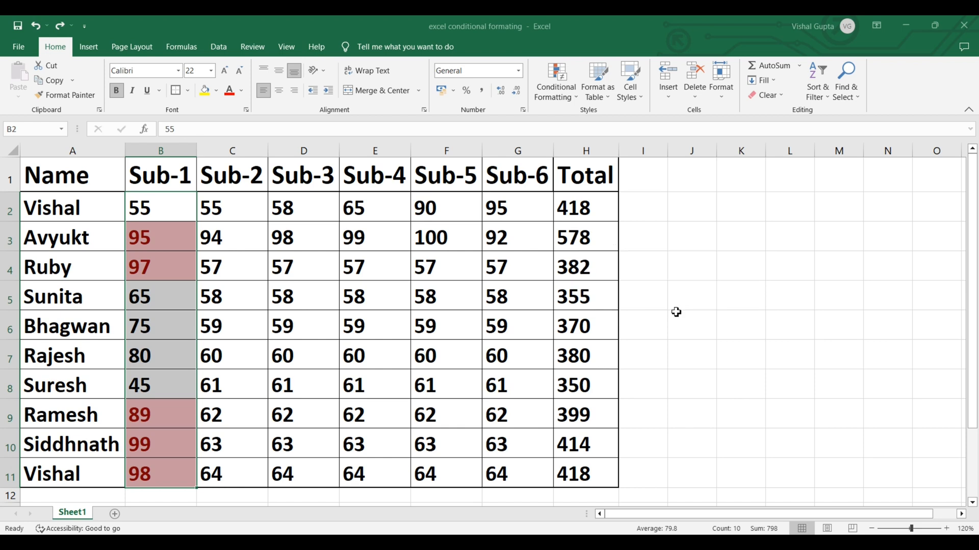
# - Highlight the top 10% of the Sub-2 marks in C2:C11 with Green Fill with Dark Green Text
pyautogui.click(240, 211)
pyautogui.moveTo(256, 336); pyautogui.dragTo(243, 471)
pyautogui.click(555, 82)
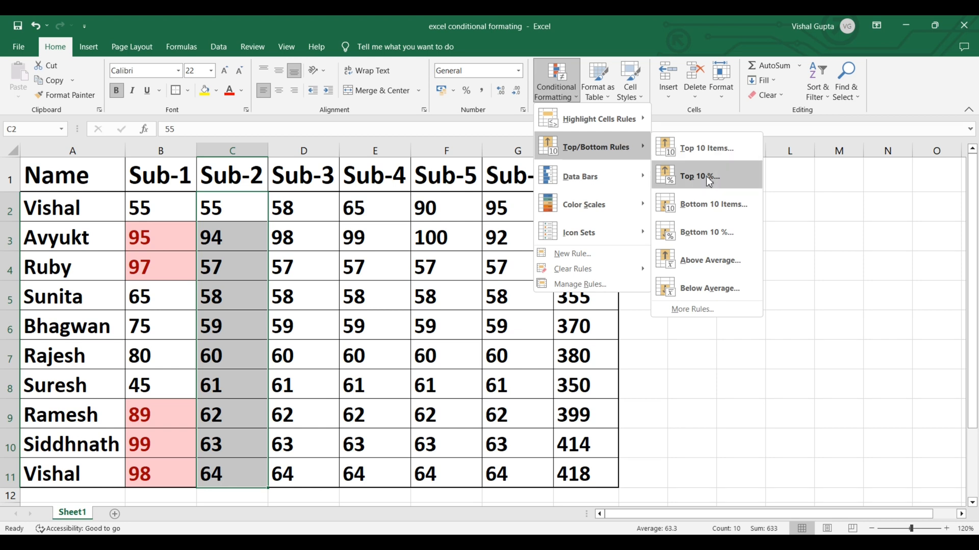
pyautogui.click(708, 178)
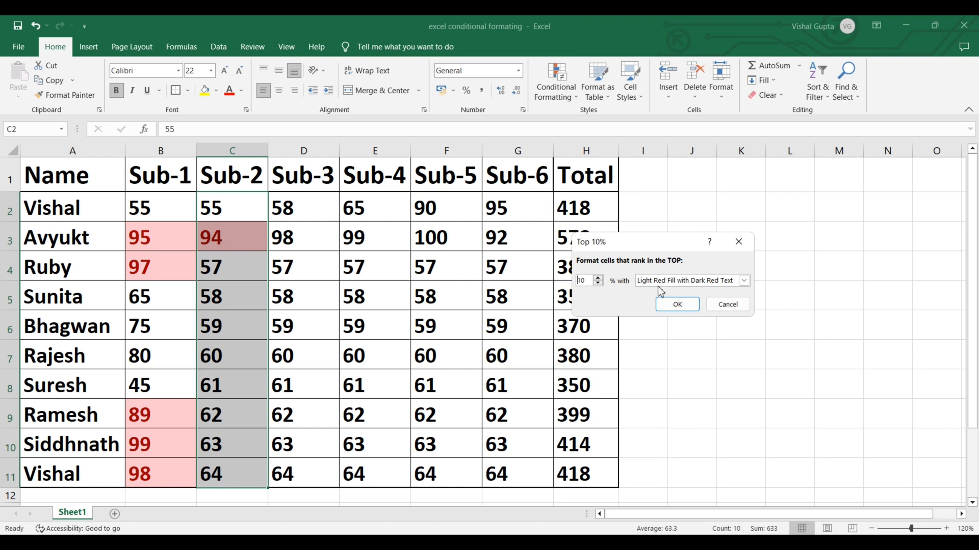
pyautogui.click(678, 283)
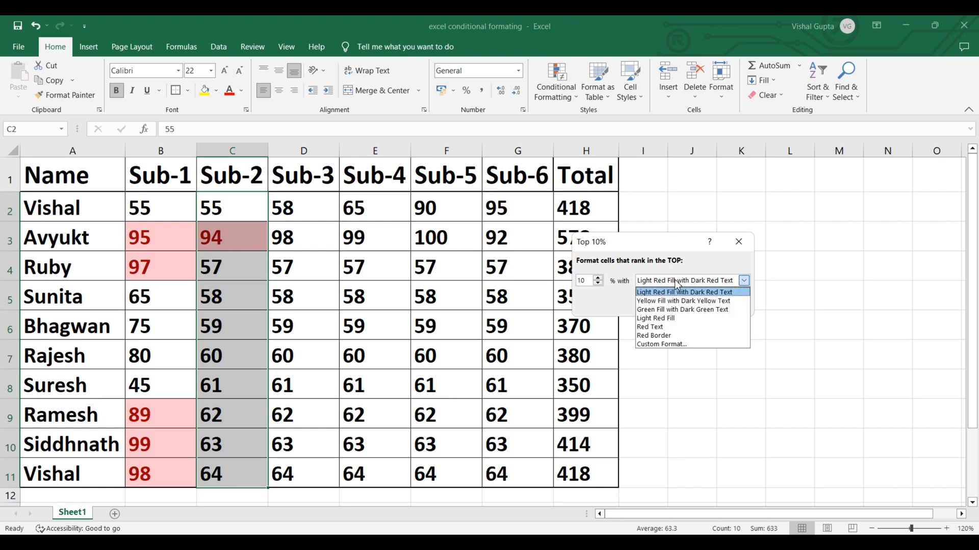
pyautogui.click(672, 310)
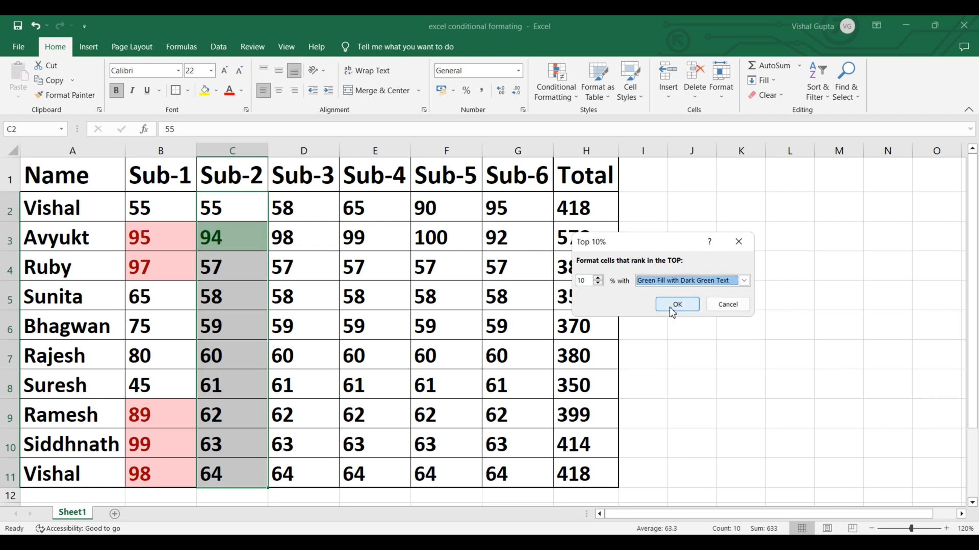
pyautogui.click(672, 308)
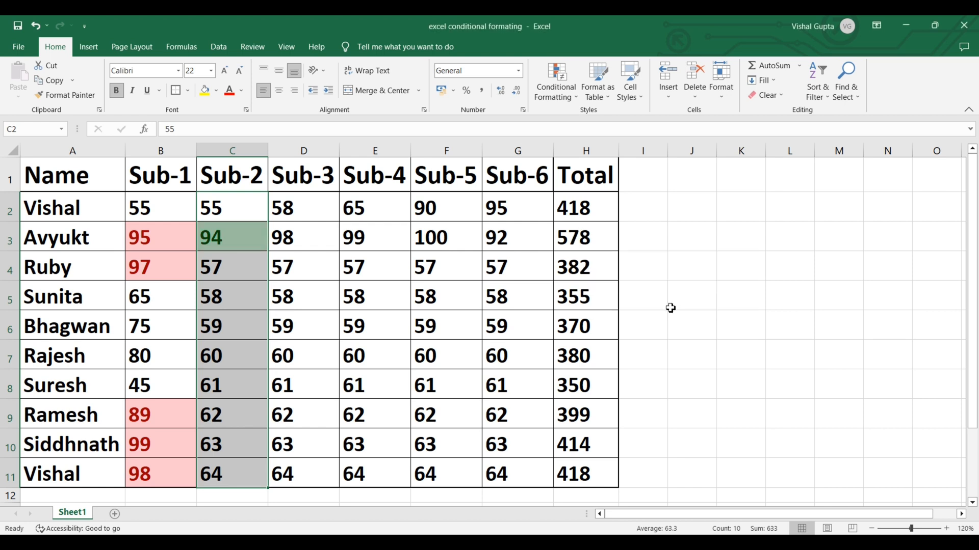
pyautogui.click(230, 242)
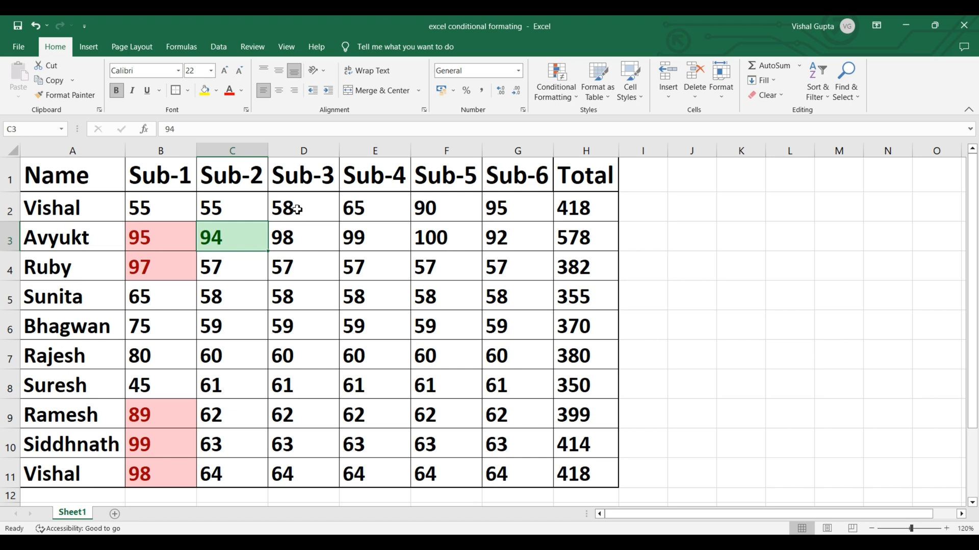
# - Highlight the bottom 5 Sub-3 marks in D2:D11 with a Bottom 10 Items rule using Yellow Fill with Dark Yellow Text
pyautogui.moveTo(293, 213); pyautogui.dragTo(292, 467)
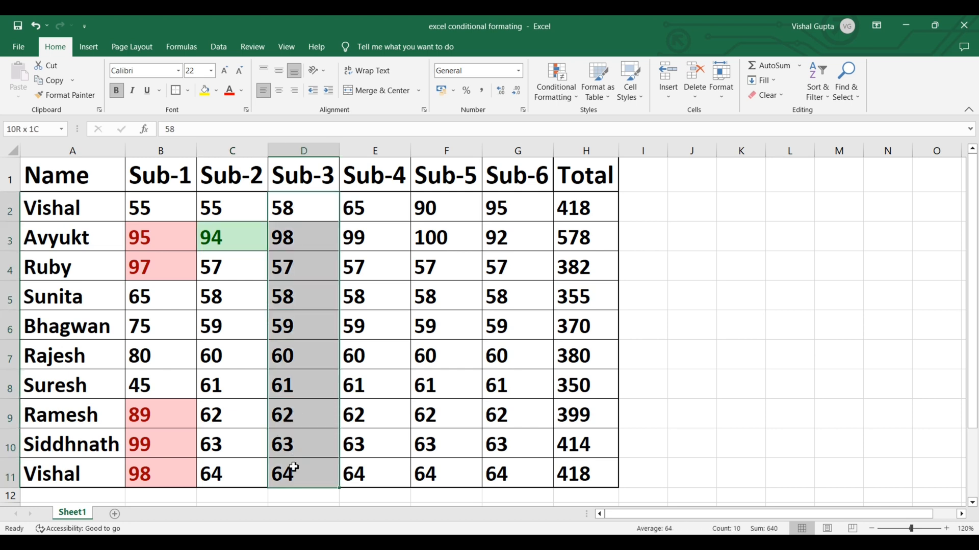
pyautogui.click(543, 86)
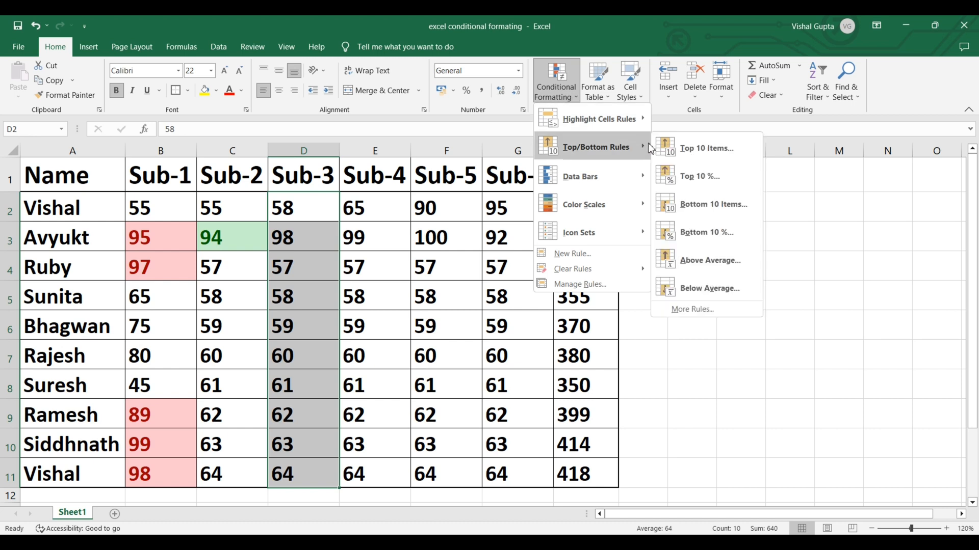
pyautogui.click(729, 213)
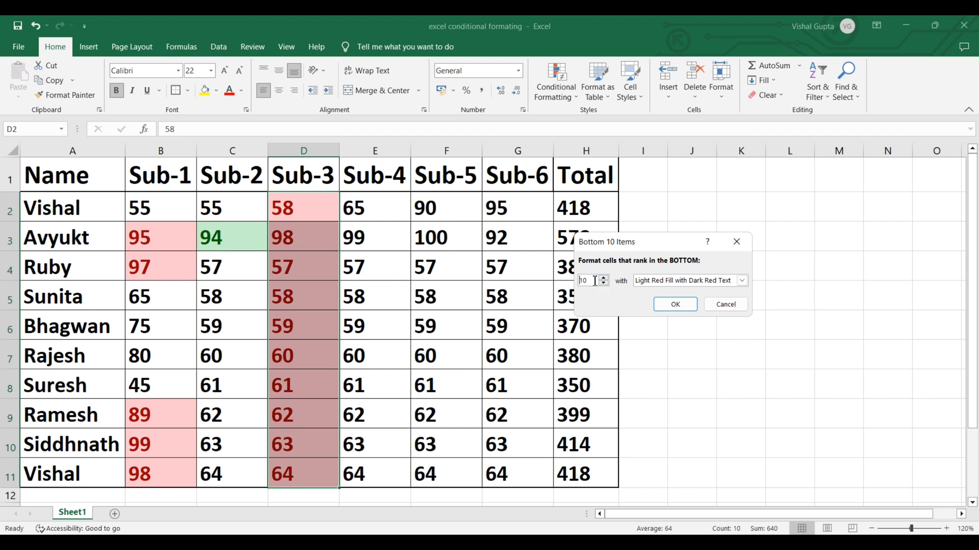
pyautogui.press('BackSpace')
pyautogui.press('BackSpace')
pyautogui.write('5')
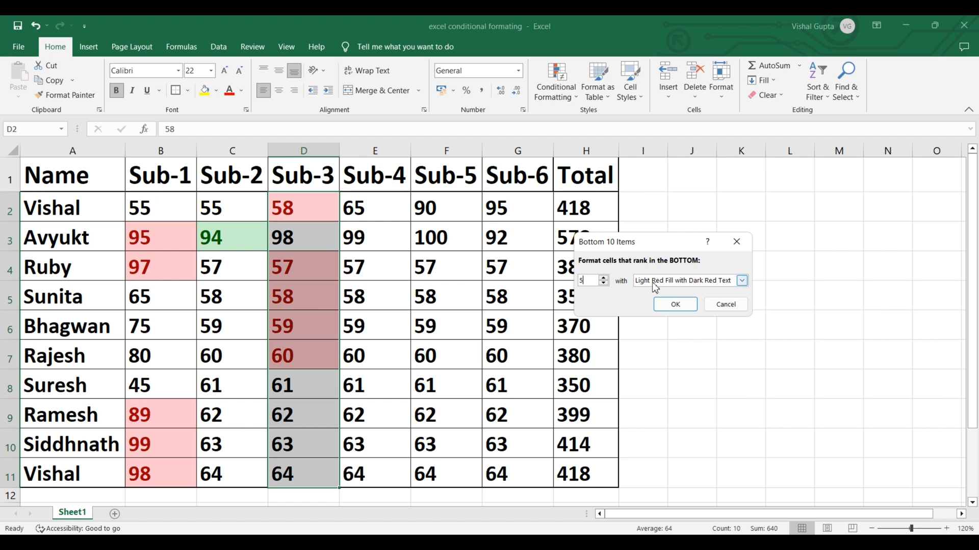
pyautogui.click(690, 286)
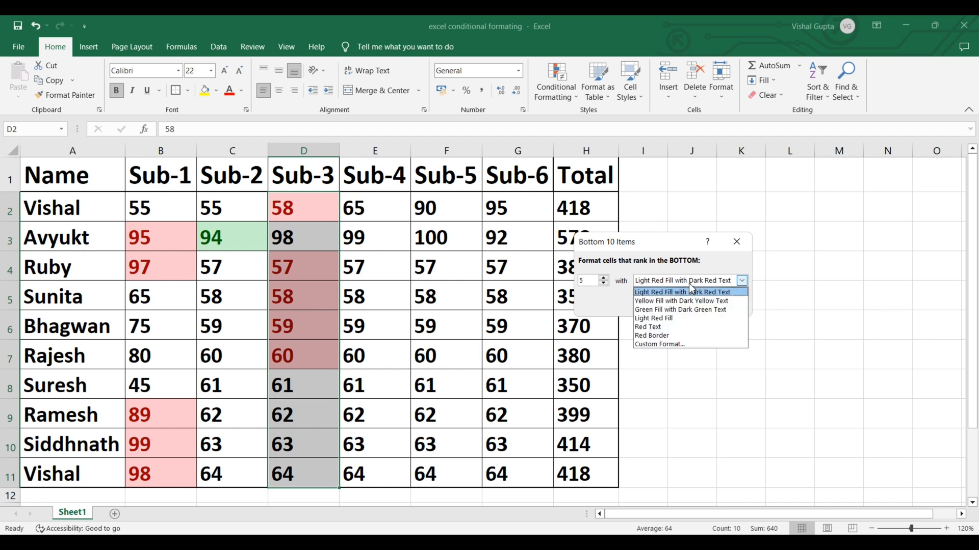
pyautogui.click(665, 320)
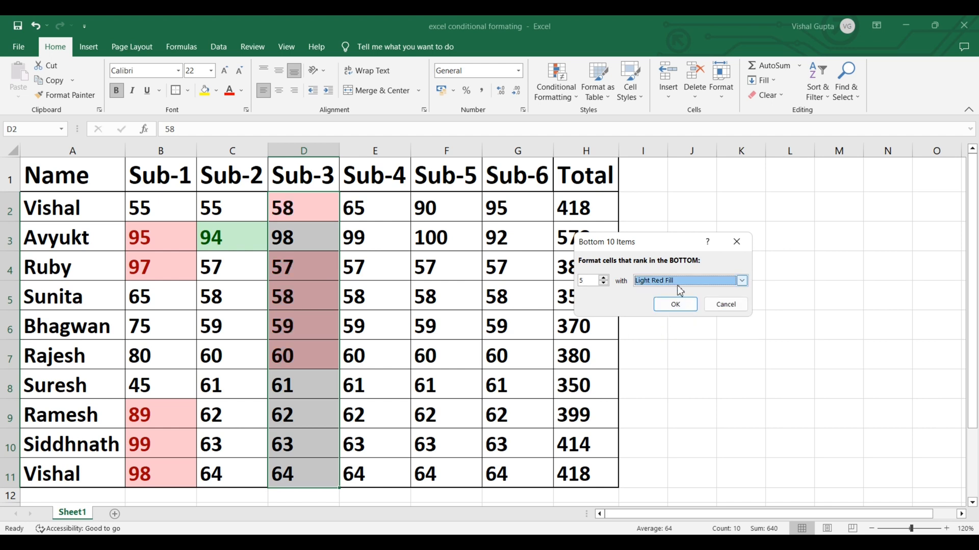
pyautogui.click(679, 283)
pyautogui.click(677, 300)
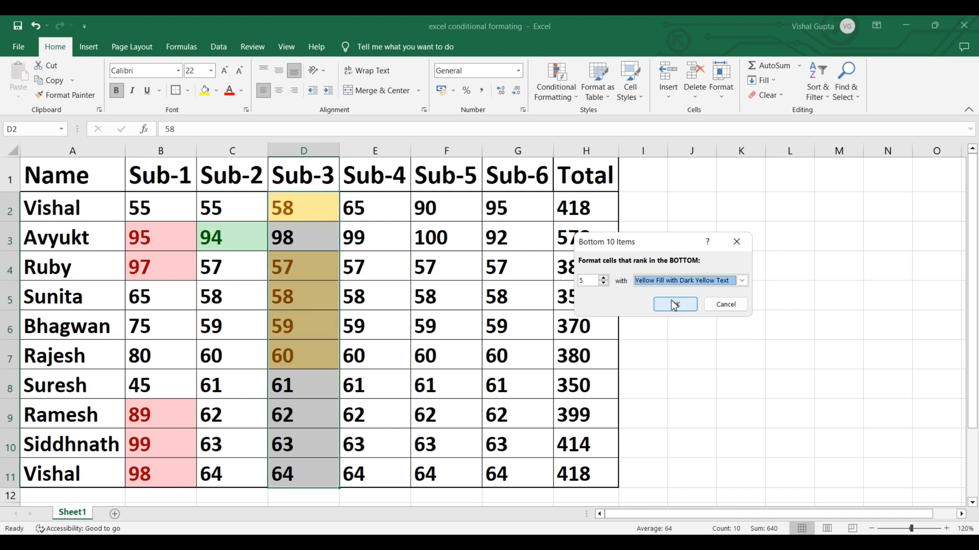
pyautogui.click(671, 304)
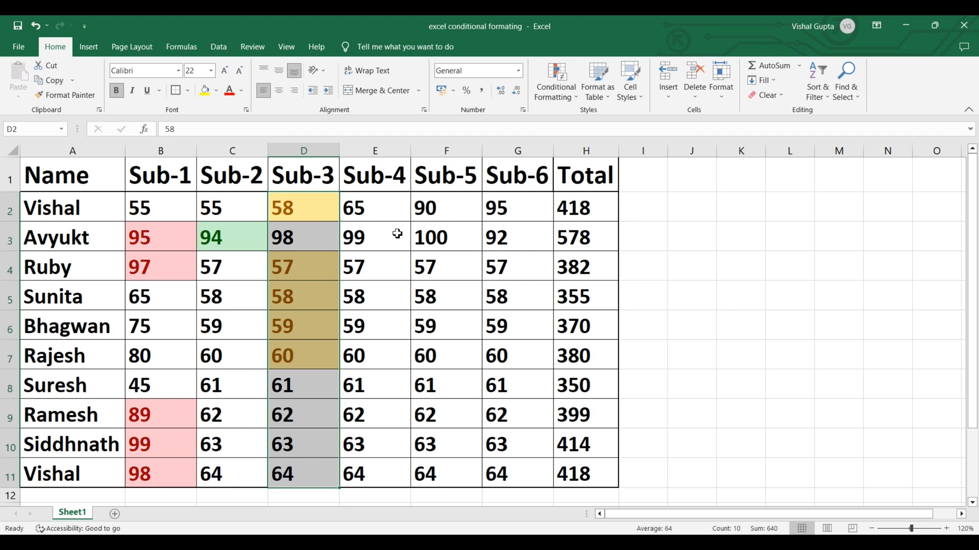
# - Highlight the bottom 10% of the Sub-4 marks in E2:E11 with Light Red Fill with Dark Red Text
pyautogui.click(383, 211)
pyautogui.moveTo(383, 211)
pyautogui.mouseDown()
pyautogui.moveTo(389, 332)
pyautogui.moveTo(369, 475)
pyautogui.mouseUp()
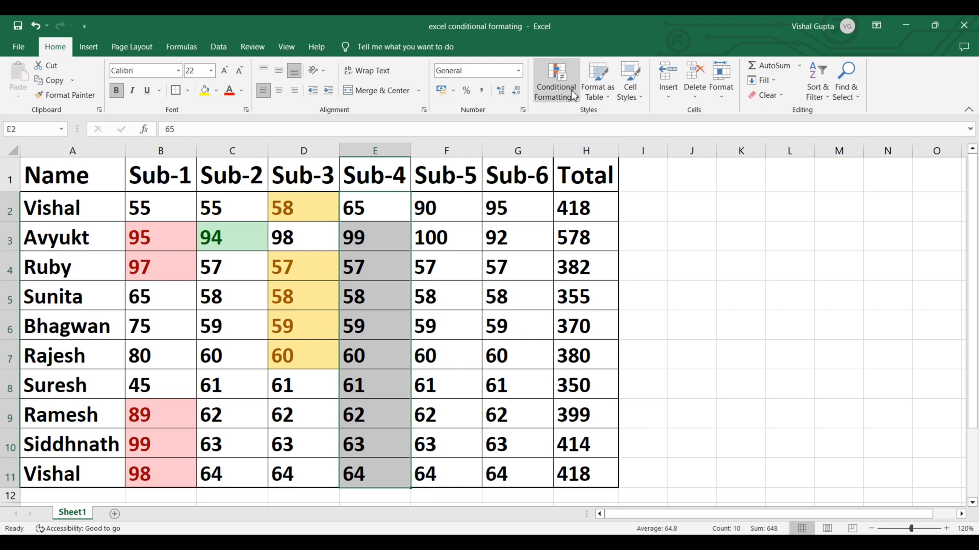
pyautogui.click(557, 79)
pyautogui.moveTo(653, 154)
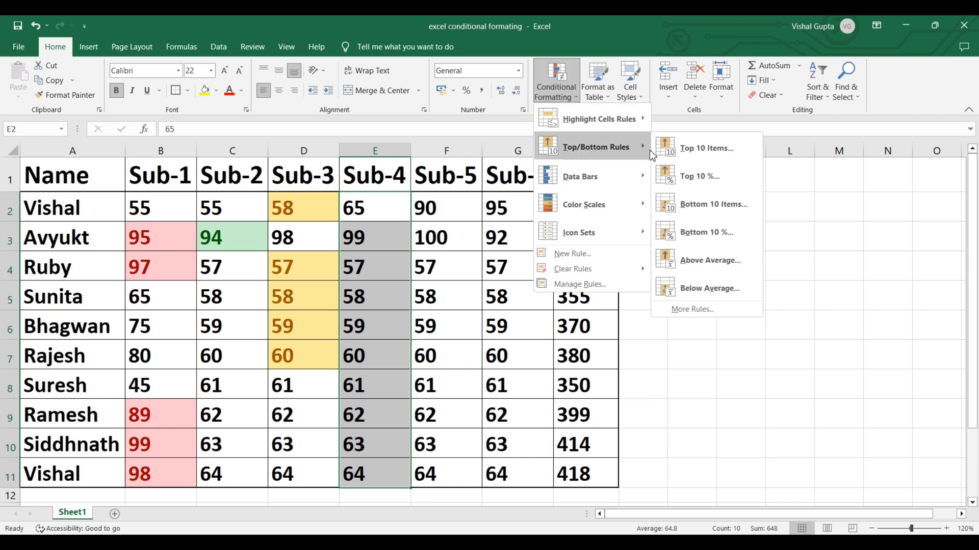
pyautogui.click(725, 242)
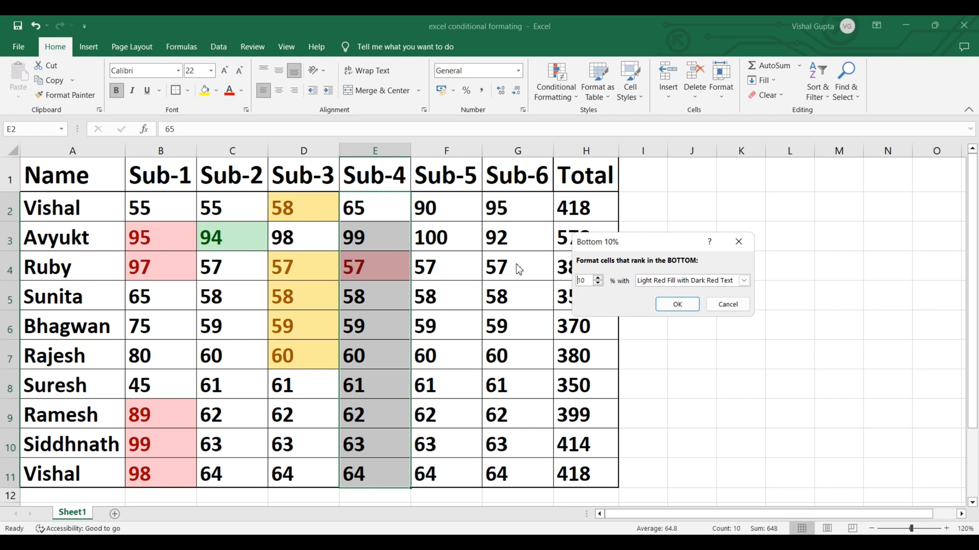
pyautogui.click(677, 311)
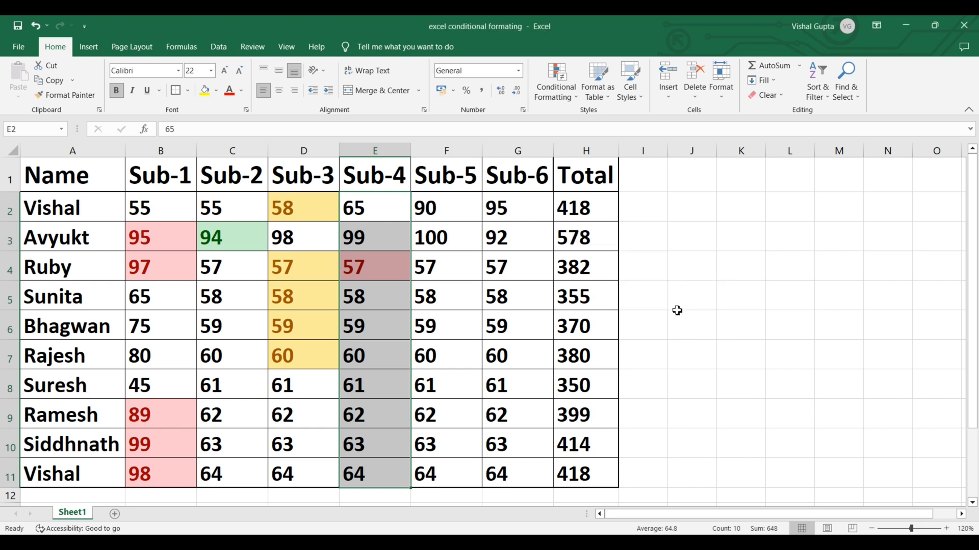
pyautogui.click(448, 204)
pyautogui.moveTo(448, 205); pyautogui.dragTo(437, 461)
pyautogui.click(556, 84)
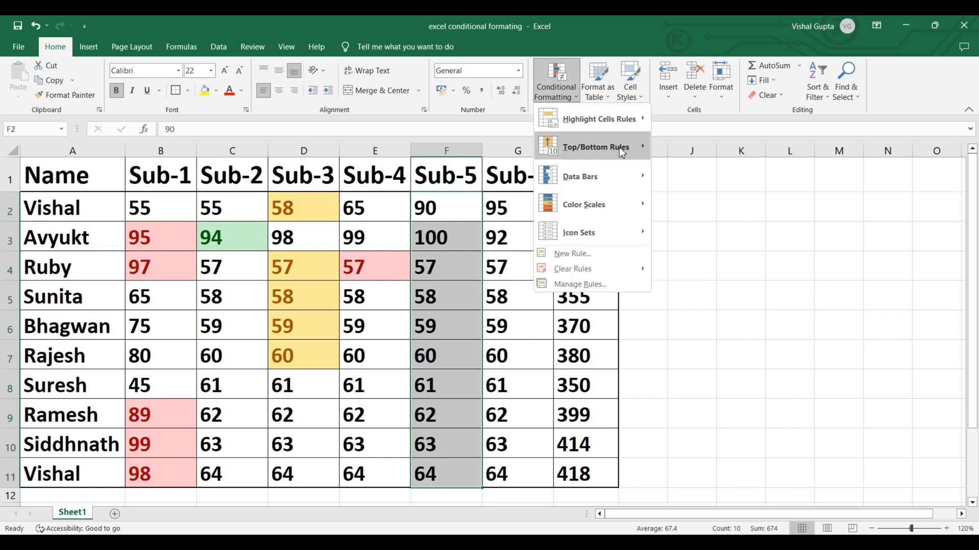
pyautogui.moveTo(619, 147)
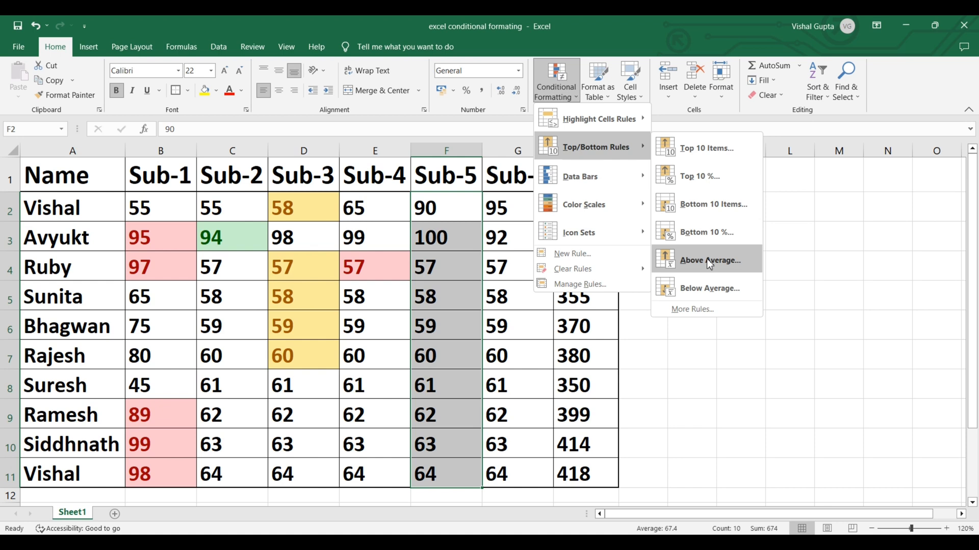
pyautogui.click(835, 256)
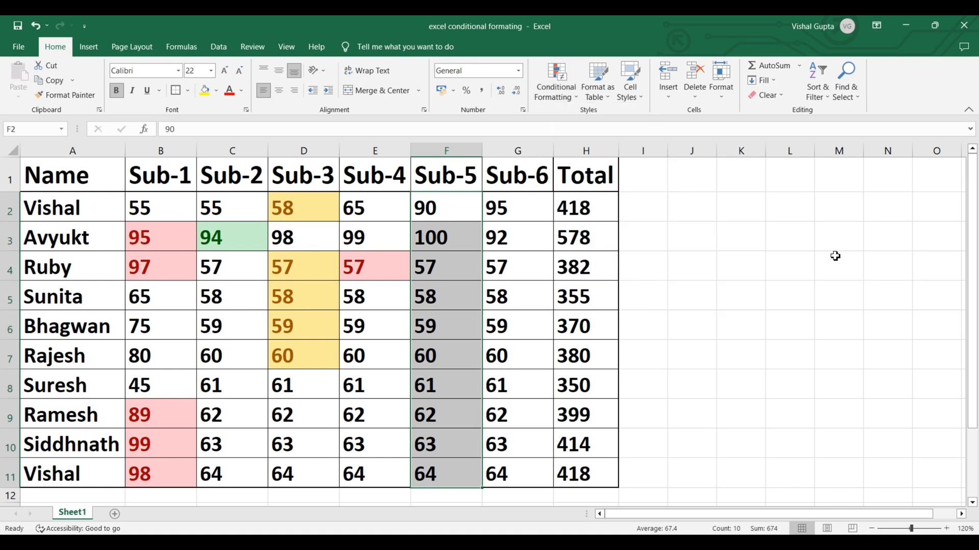
# - Calculate the average of the Sub-5 marks in cell K4 with =AVERAGE(F2:F11)
pyautogui.click(739, 270)
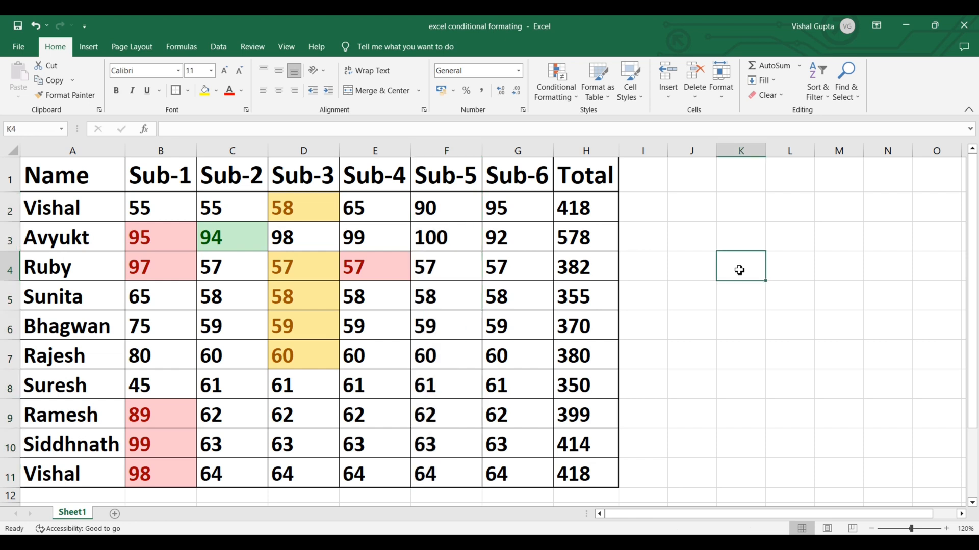
pyautogui.write('=aver')
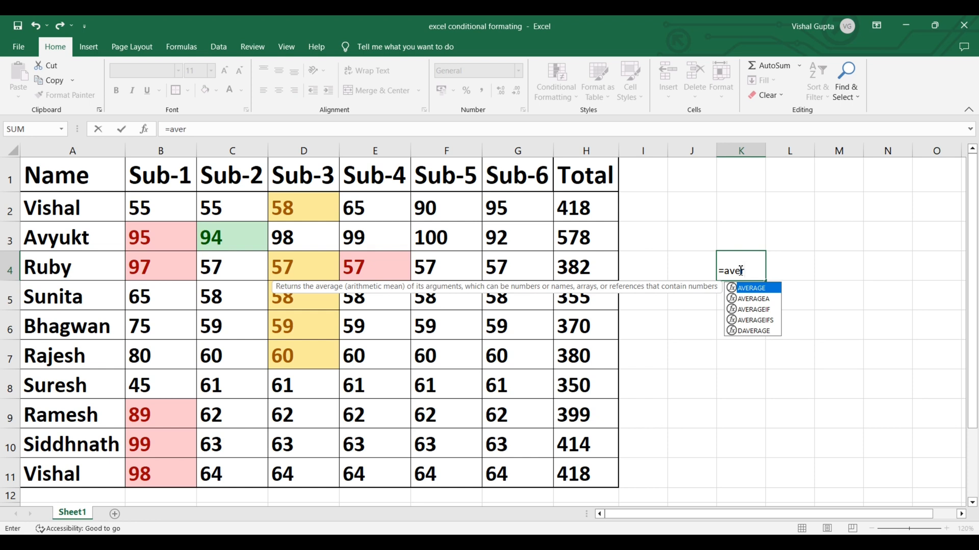
pyautogui.press('Tab')
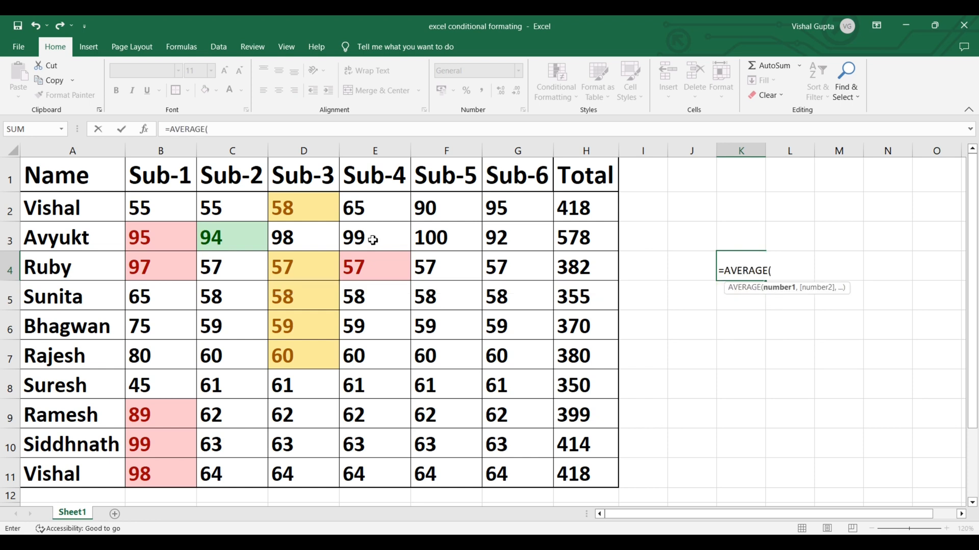
pyautogui.moveTo(433, 207); pyautogui.dragTo(449, 466)
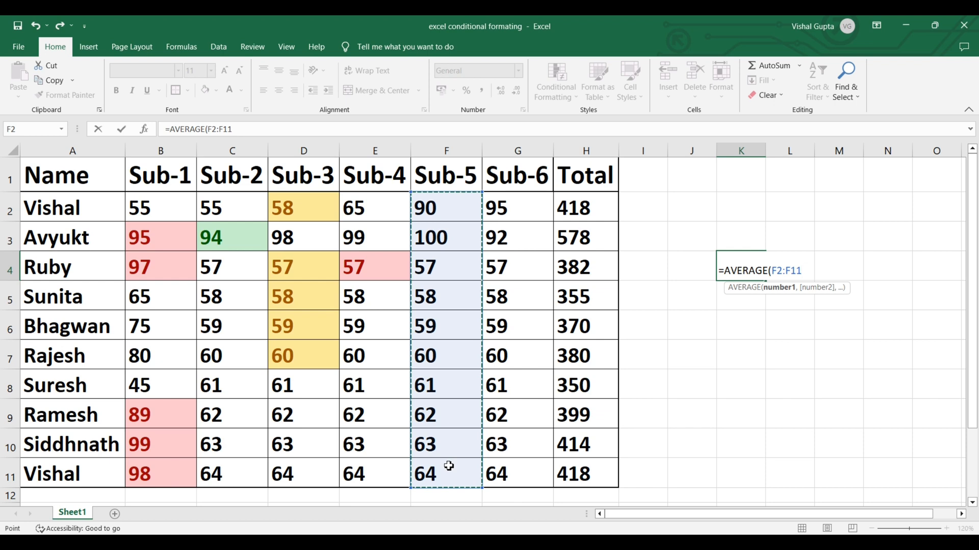
pyautogui.write(')')
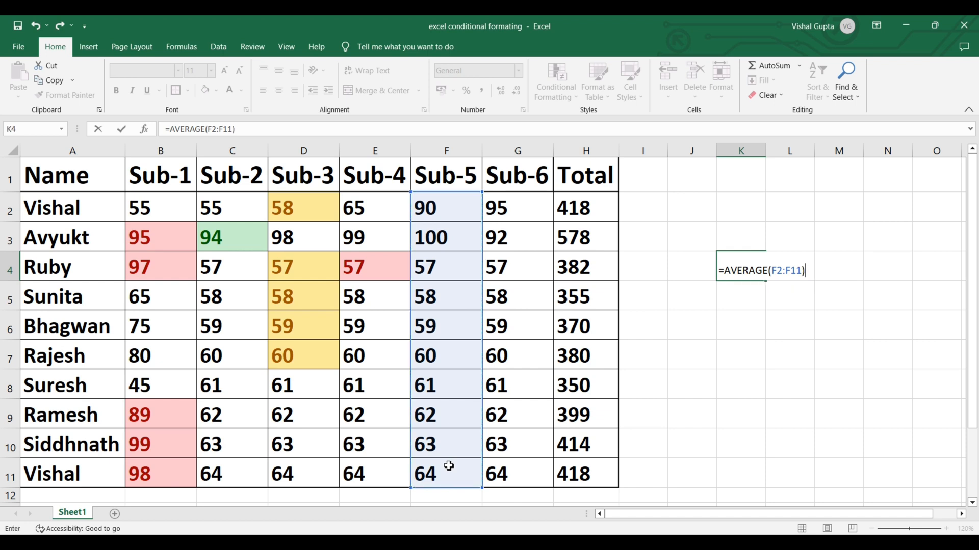
pyautogui.press('Return')
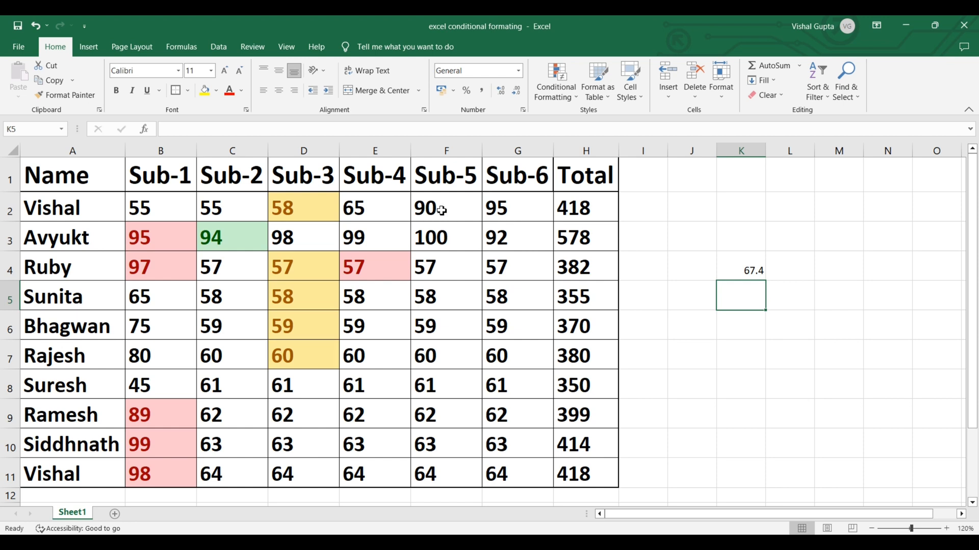
# - Highlight the above-average Sub-5 marks in F2:F11 with Light Red Fill with Dark Red Text
pyautogui.moveTo(442, 211); pyautogui.dragTo(437, 470)
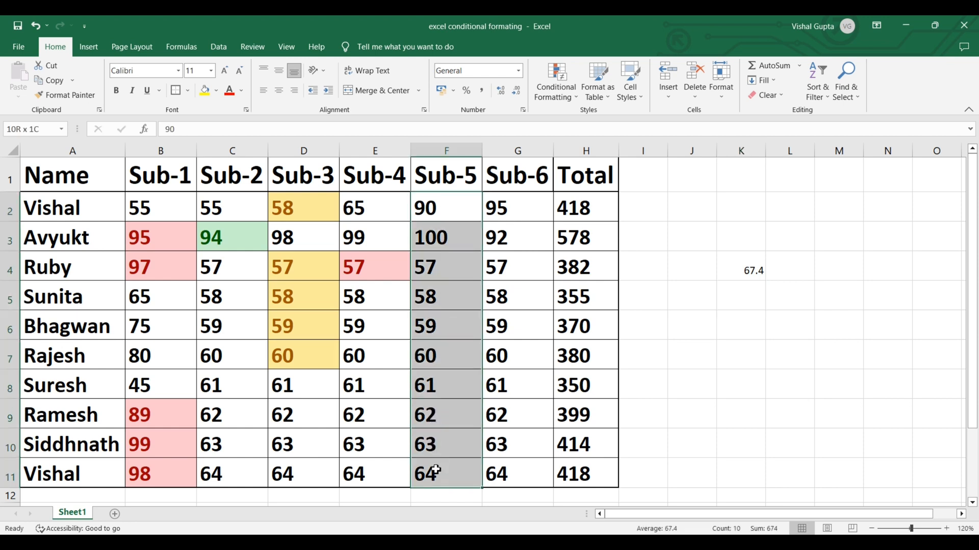
pyautogui.click(561, 93)
pyautogui.moveTo(622, 149)
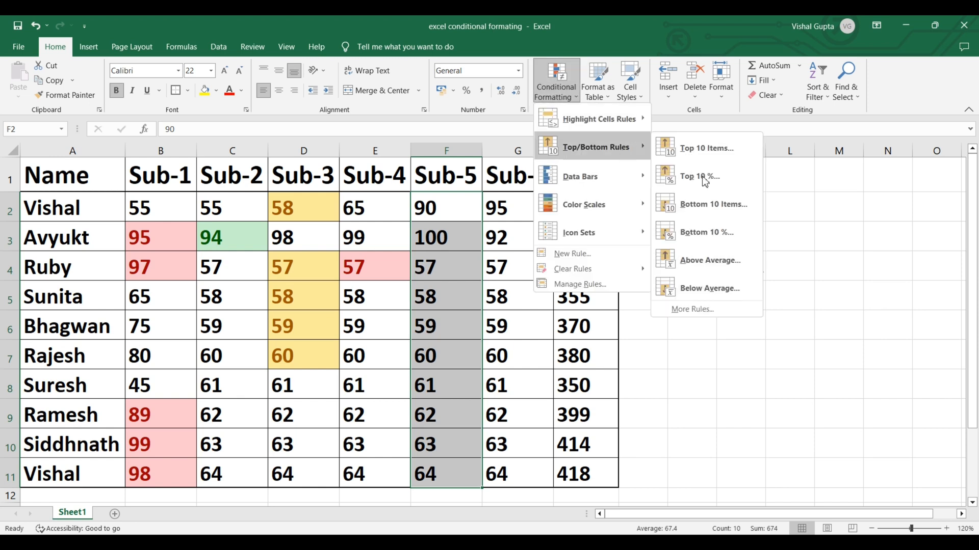
pyautogui.click(723, 266)
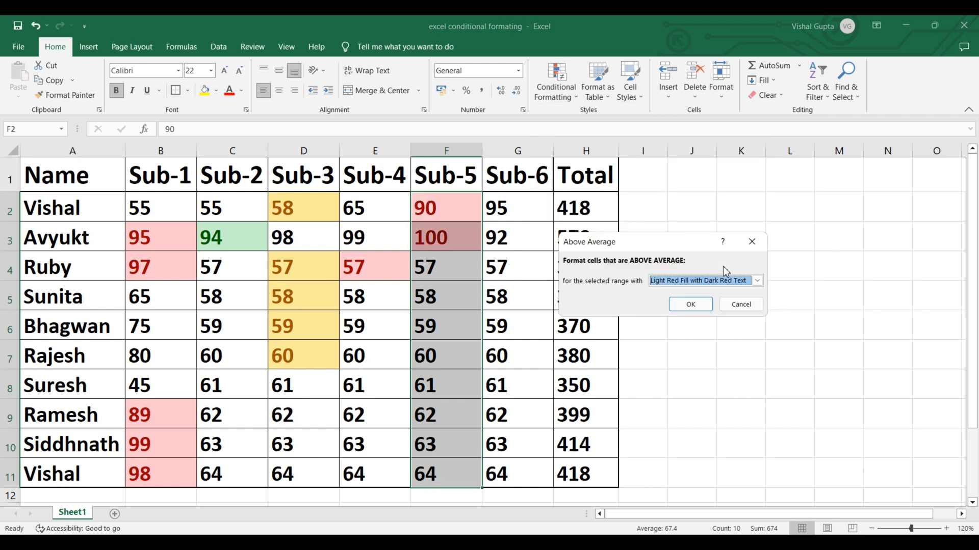
pyautogui.click(691, 305)
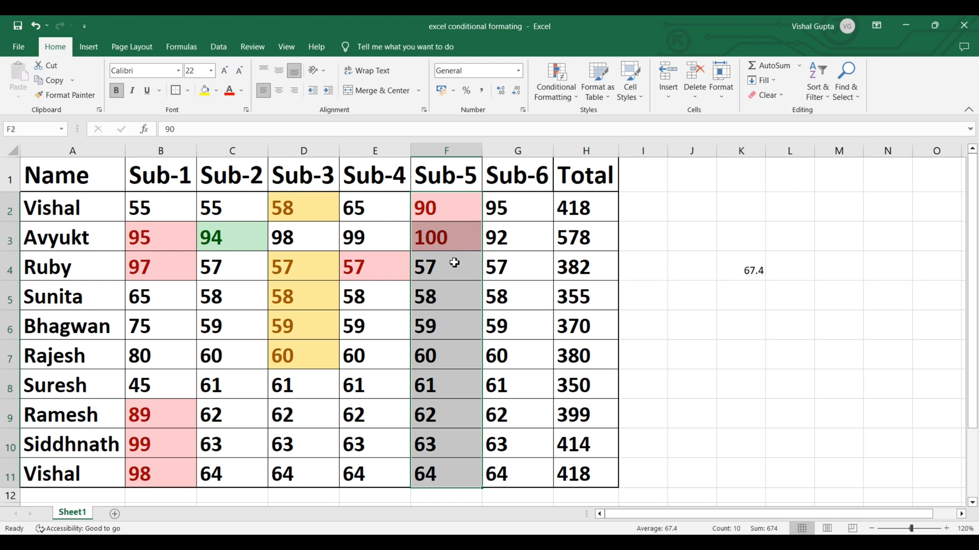
# - Highlight the below-average Sub-5 marks in F2:F11 with Yellow Fill with Dark Yellow Text
pyautogui.click(560, 94)
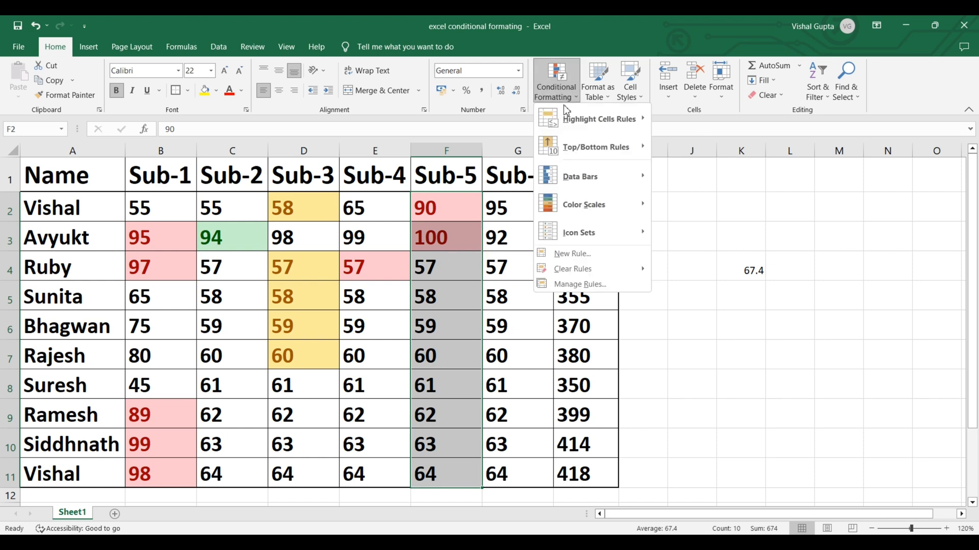
pyautogui.moveTo(589, 146)
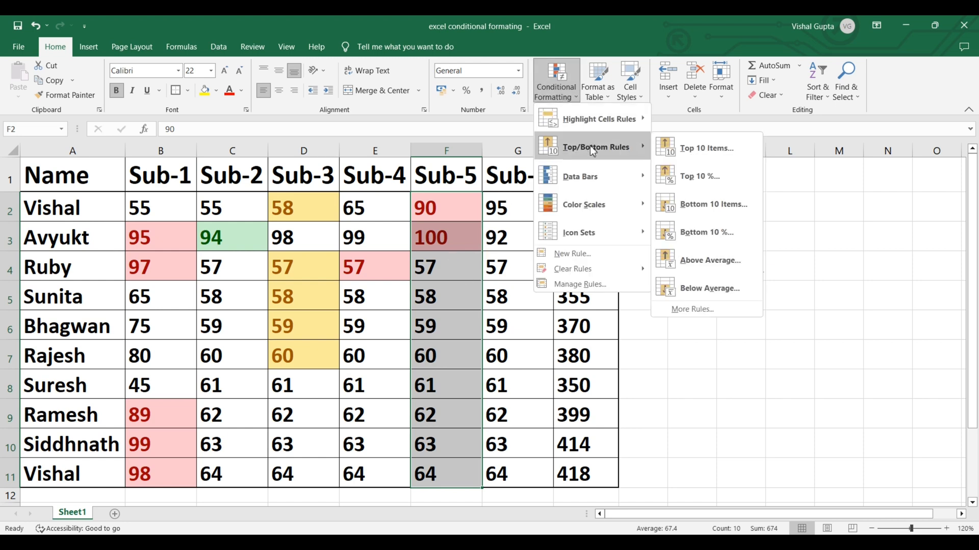
pyautogui.click(723, 290)
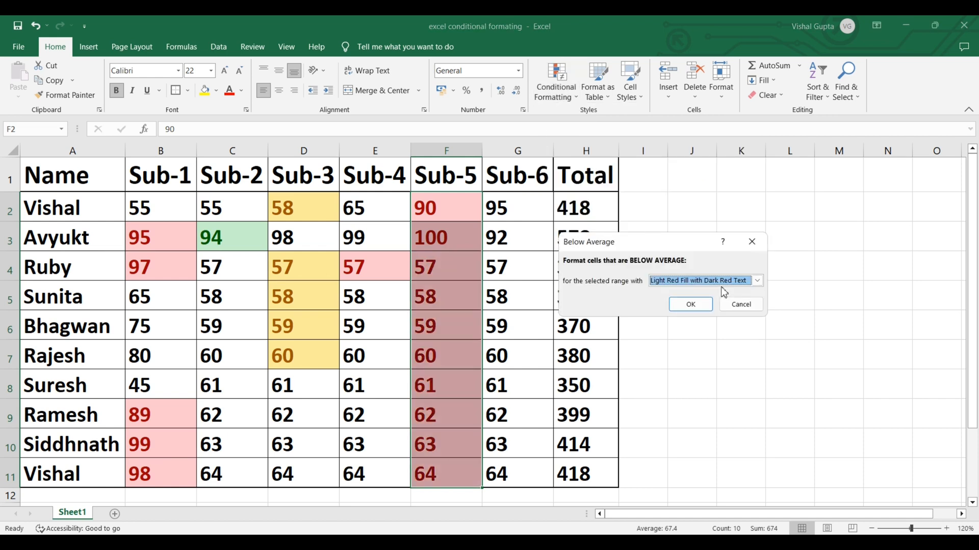
pyautogui.click(685, 286)
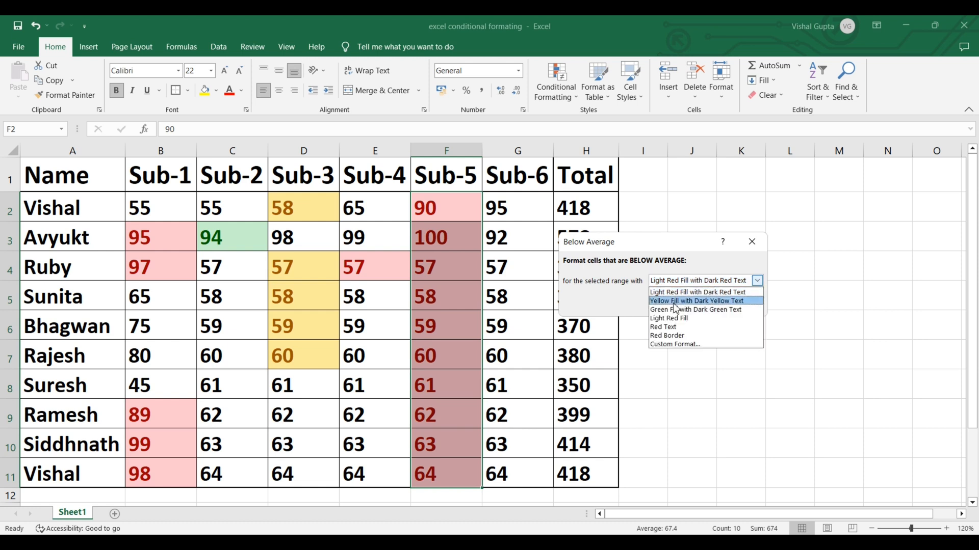
pyautogui.click(678, 336)
pyautogui.click(685, 302)
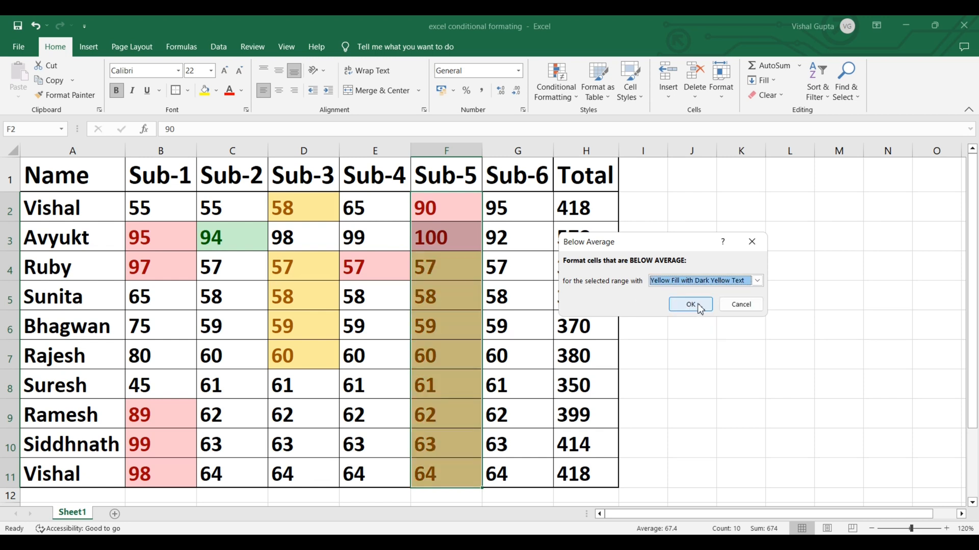
pyautogui.click(691, 304)
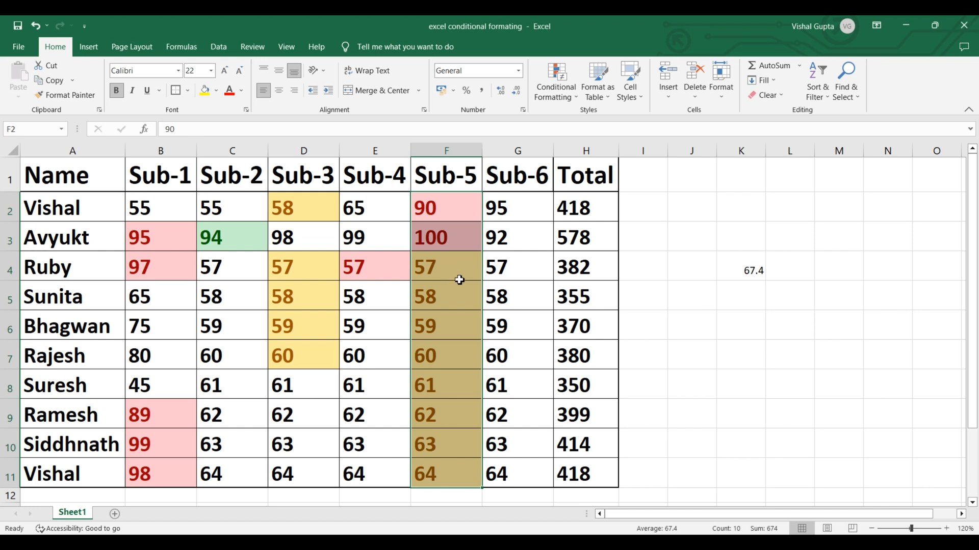
pyautogui.click(470, 278)
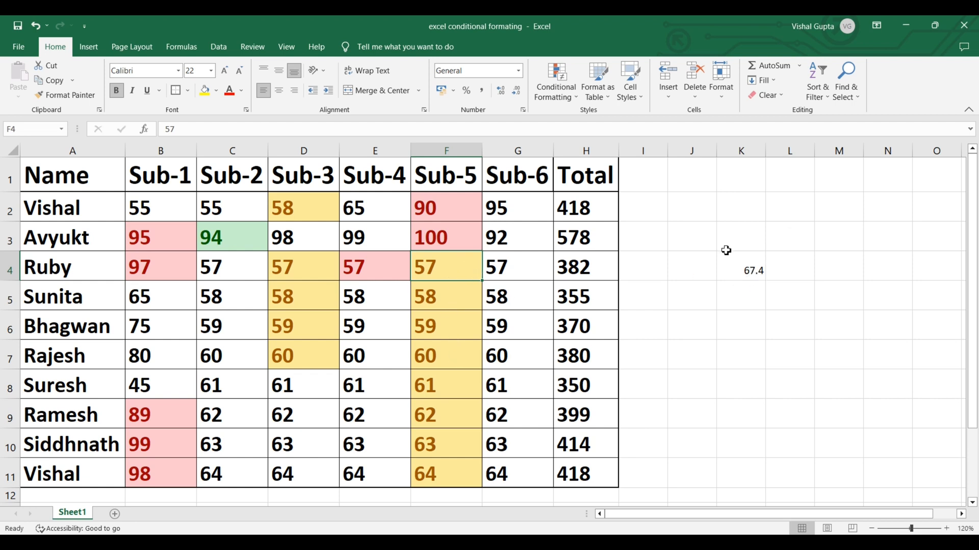
# - Change the first student's Sub-5 mark in cell F2 to 52
pyautogui.click(442, 214)
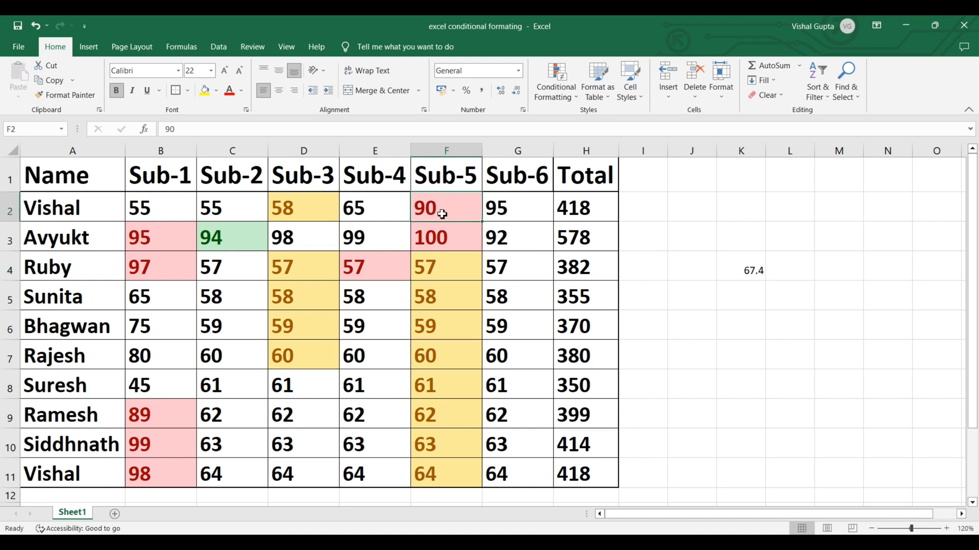
pyautogui.write('52')
pyautogui.press('Return')
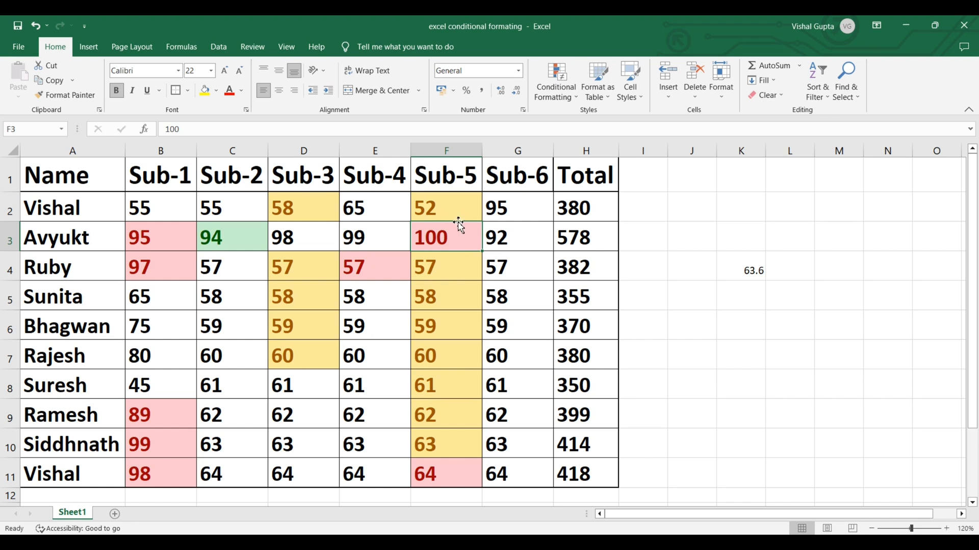